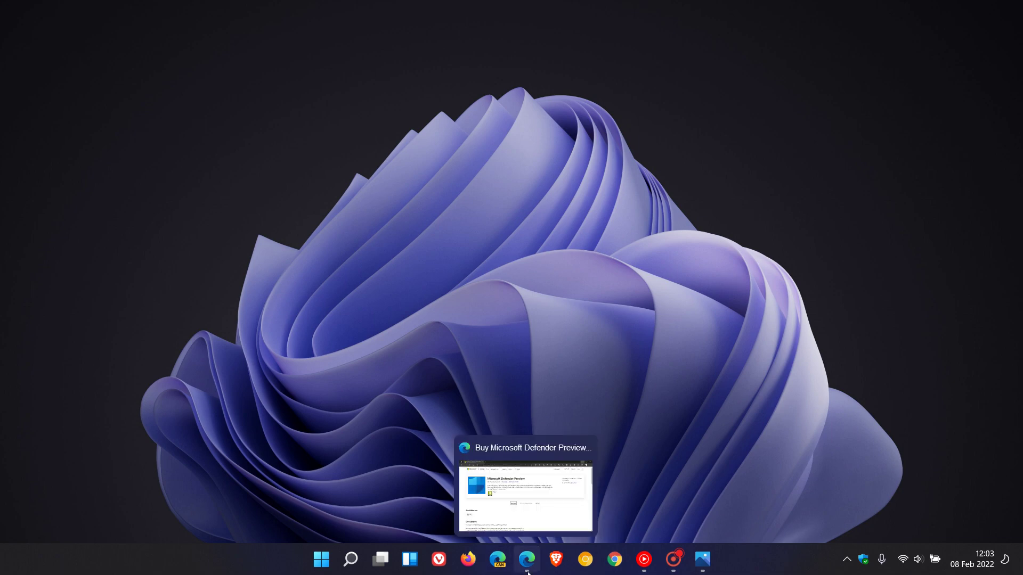
Bring up the Microsoft Defender Preview store page and highlight its summary paragraph, then deselect.
left_click(479, 486)
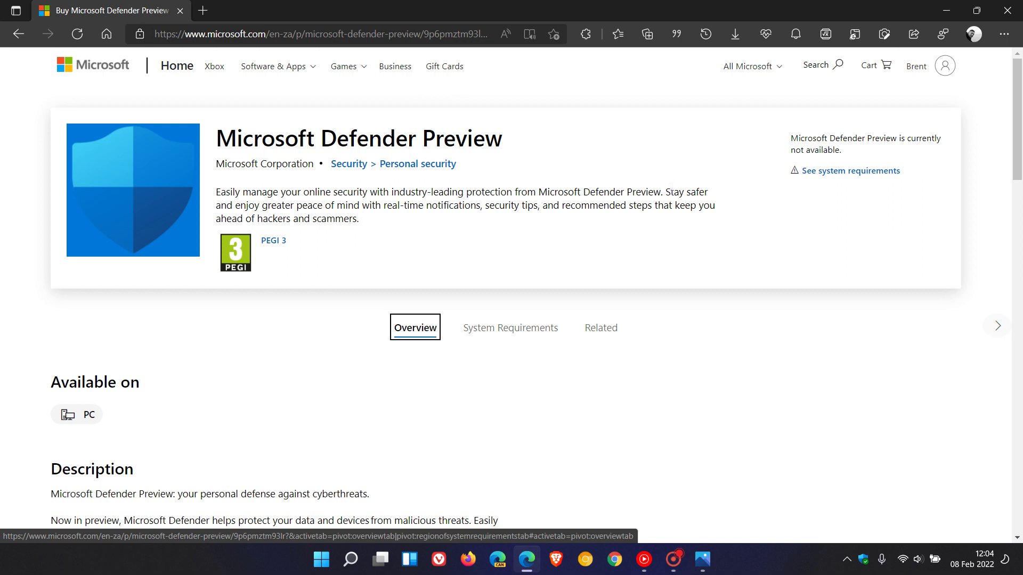
mouse_move(665, 192)
left_mouse_down()
mouse_move(708, 192)
mouse_move(710, 205)
left_mouse_up()
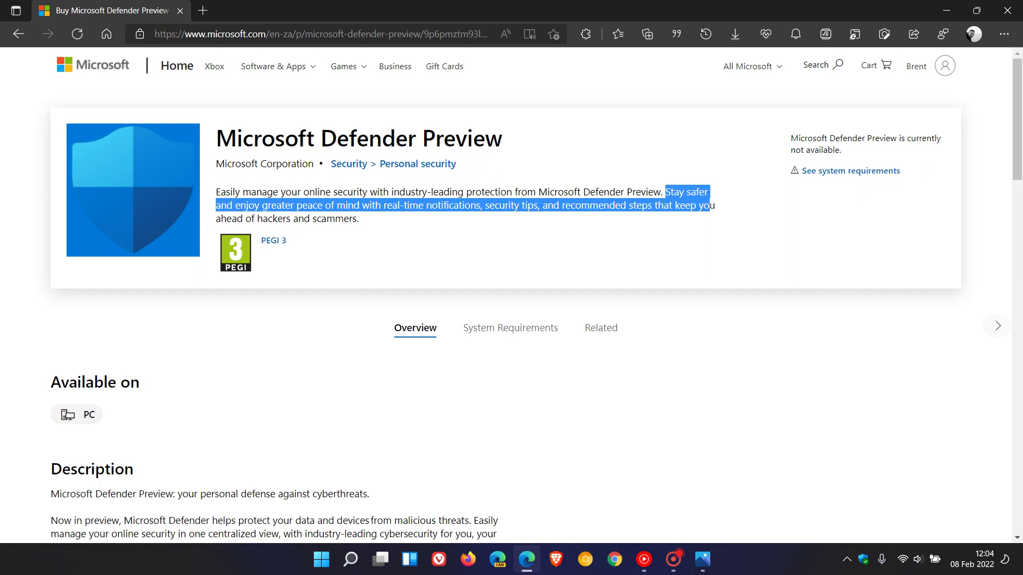
left_click_drag(710, 206, 712, 224)
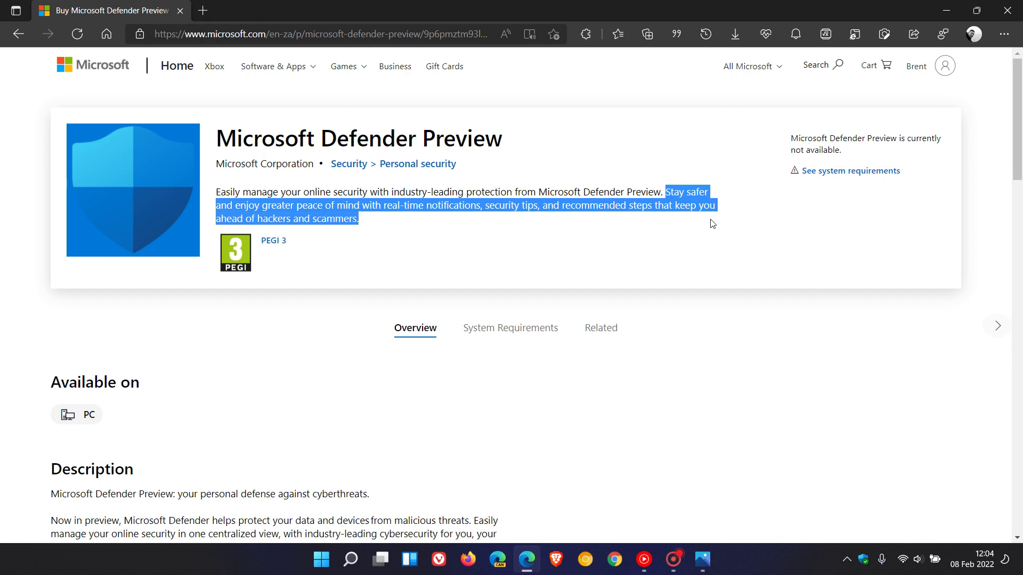
left_click(709, 240)
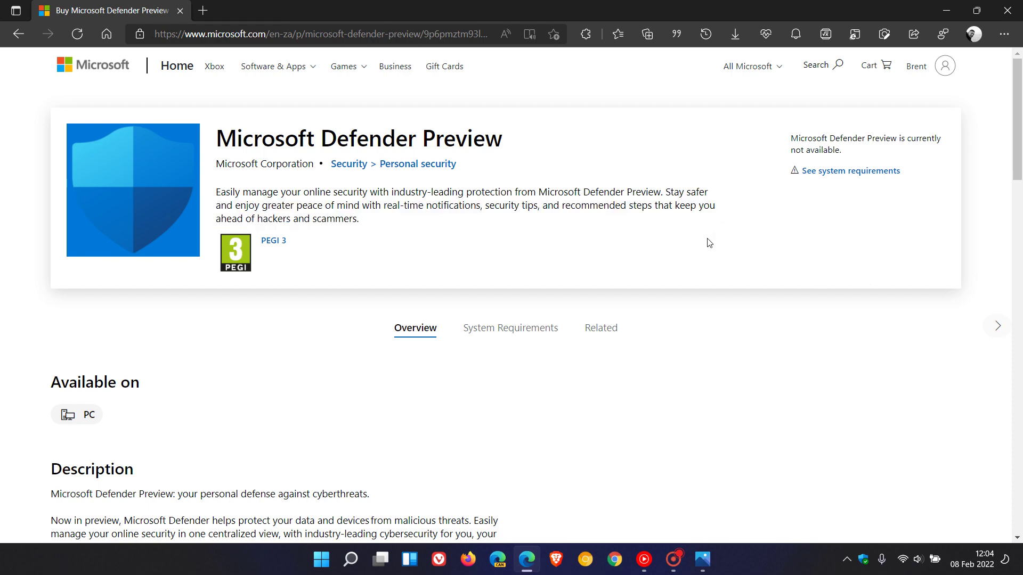
scroll(708, 242, "down", 3)
scroll(574, 271, "down", 1)
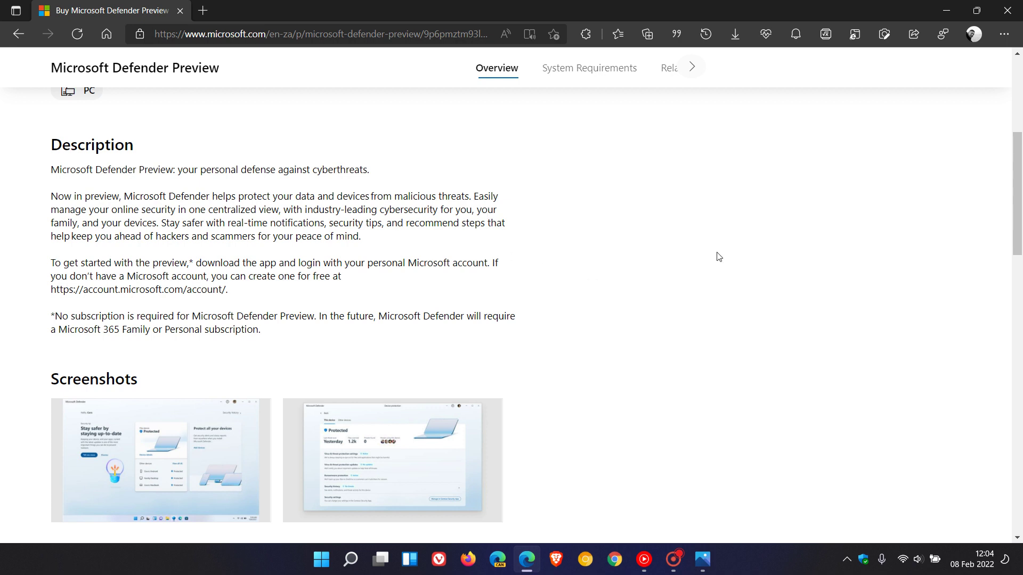
scroll(695, 282, "up", 5)
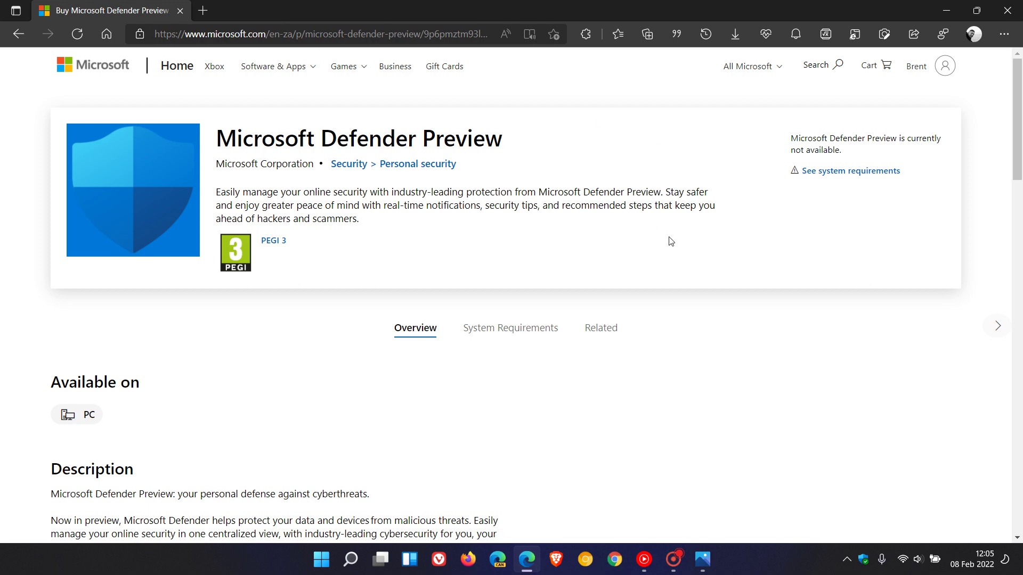
View the Defender home dashboard screenshot (1.jpeg) in Photos at full screen.
left_click(702, 560)
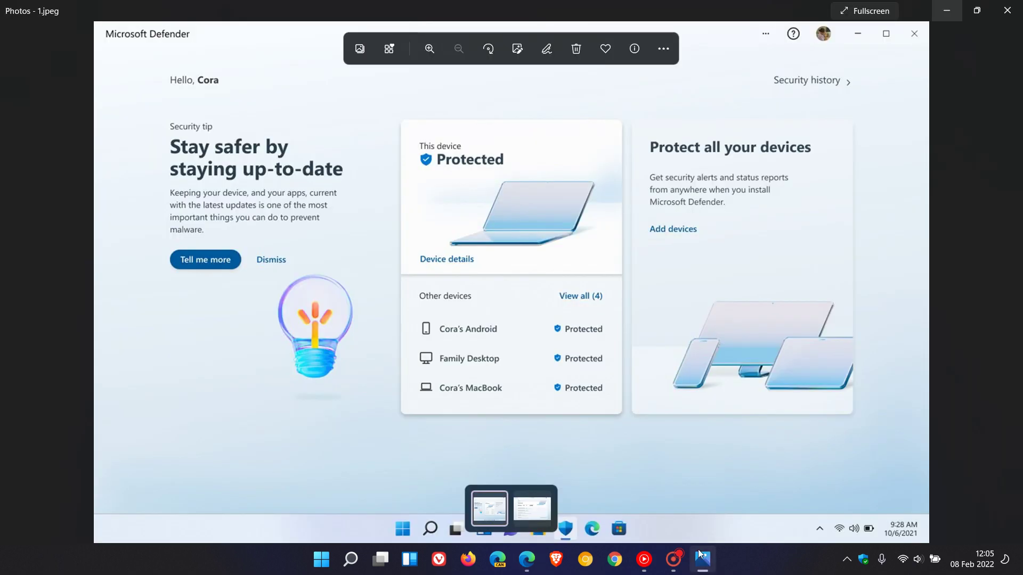
left_click(870, 13)
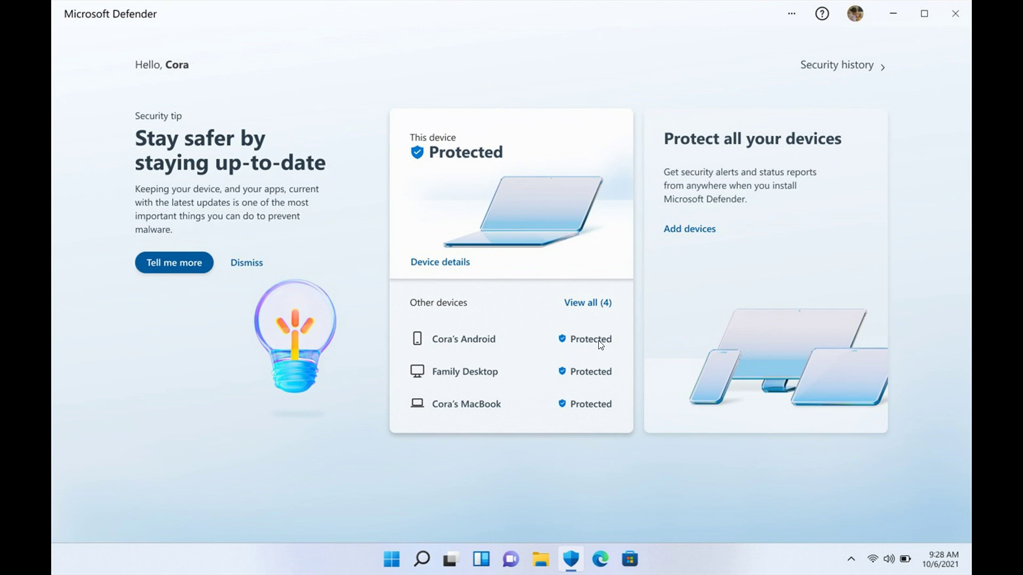
Leave full screen and minimize Photos and Edge to reveal the empty desktop.
key("Escape")
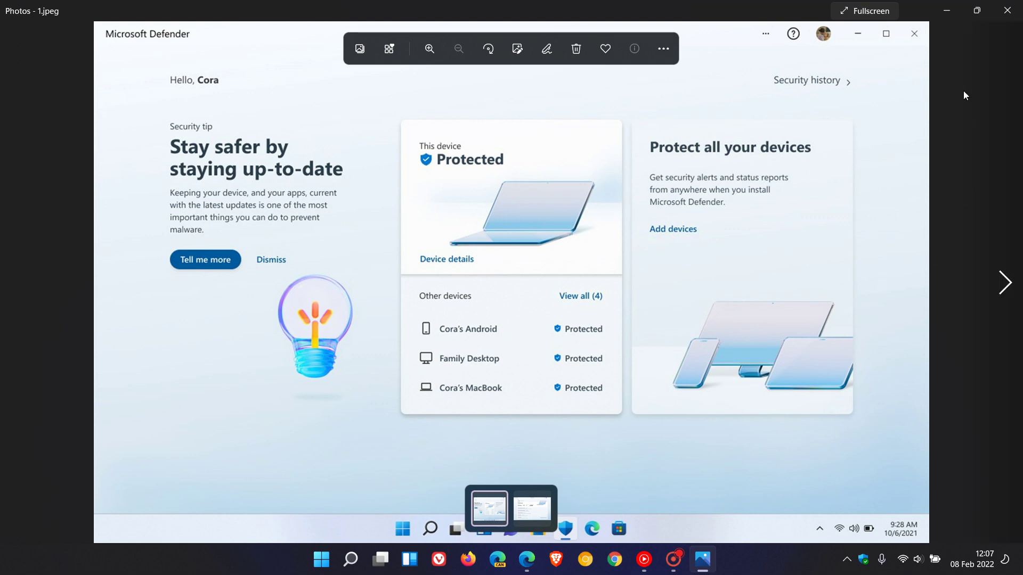
left_click(952, 12)
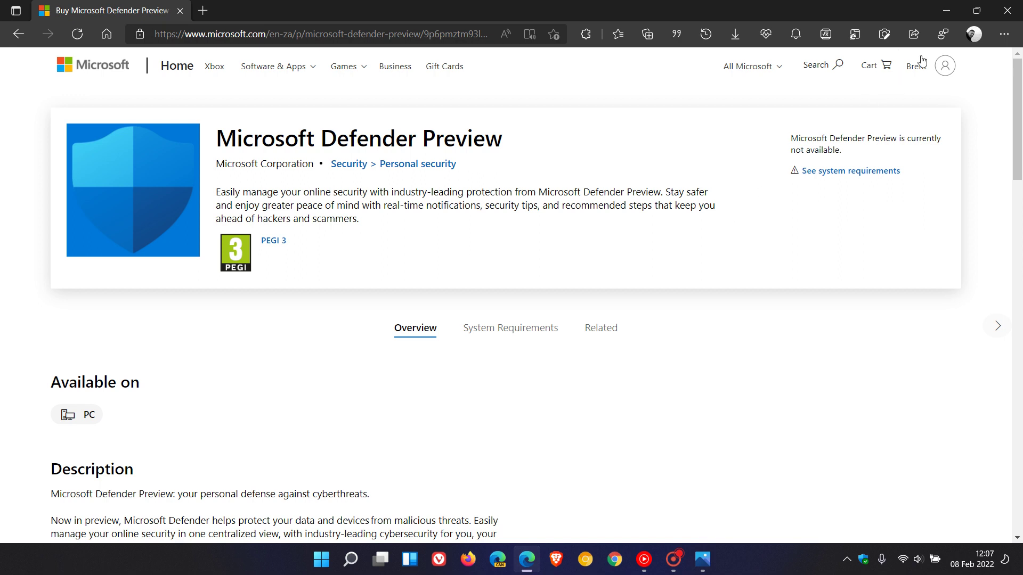
left_click(946, 16)
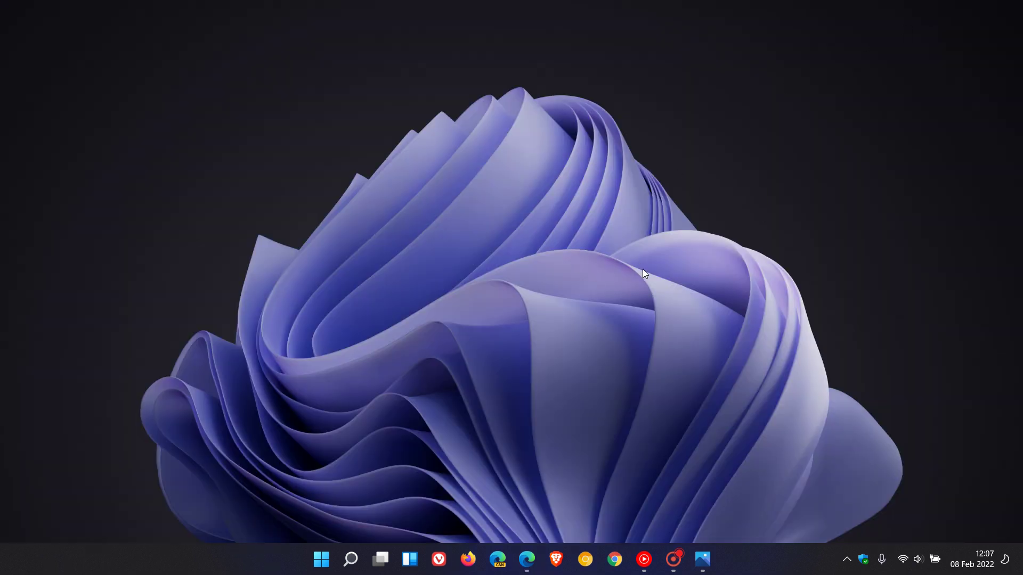